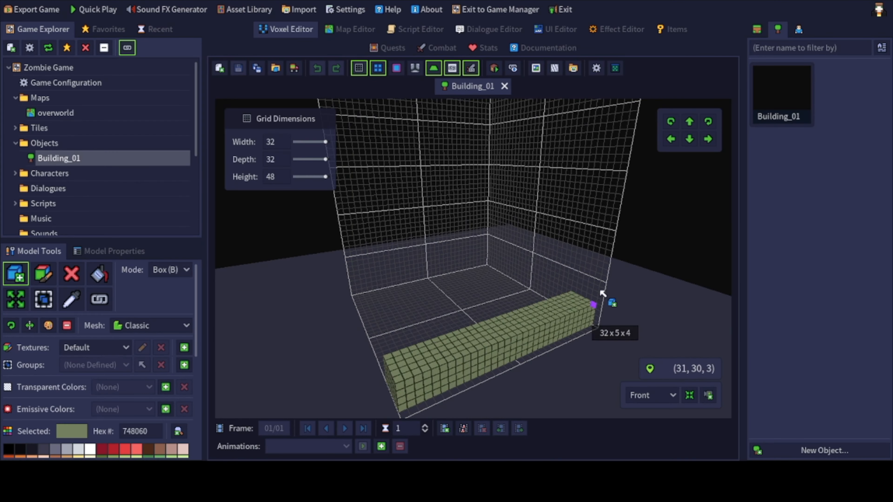
Step: Build the olive front wall of Building_01 as a box 32 voxels wide and 5 deep, and open the options for Building_01
{"action": "left_click_drag", "start_coordinate": [602, 297], "coordinate": [604, 132]}
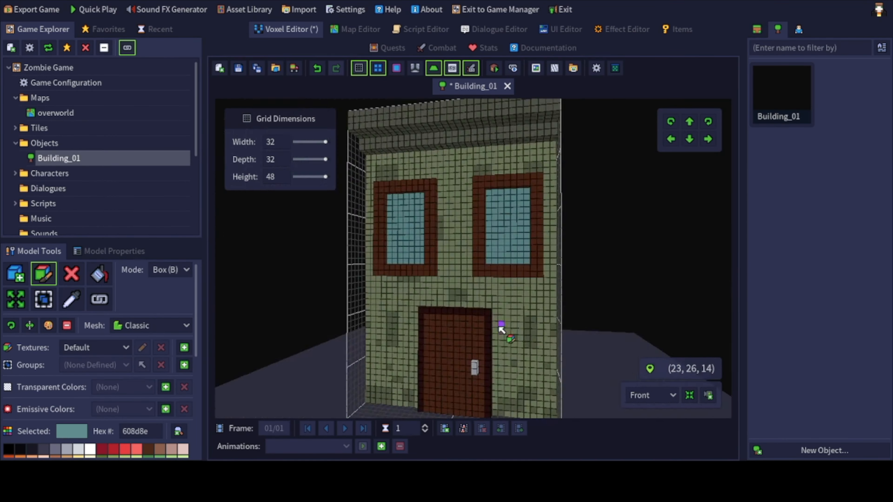
{"action": "right_click", "coordinate": [789, 111]}
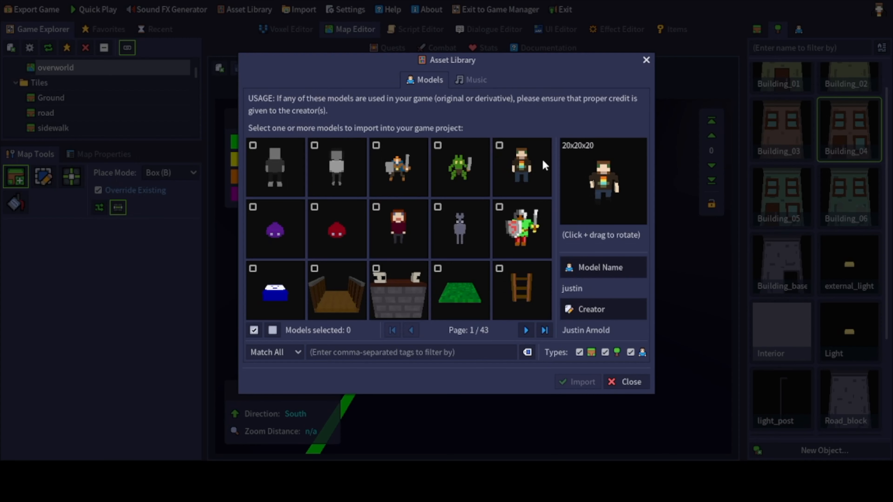
Step: Find the ptrn_base_masculine_16x16 character model in the Asset Library and import it into the project
{"action": "left_click", "coordinate": [526, 330]}
{"action": "left_click", "coordinate": [526, 331]}
{"action": "left_click", "coordinate": [526, 331]}
{"action": "left_click", "coordinate": [526, 330]}
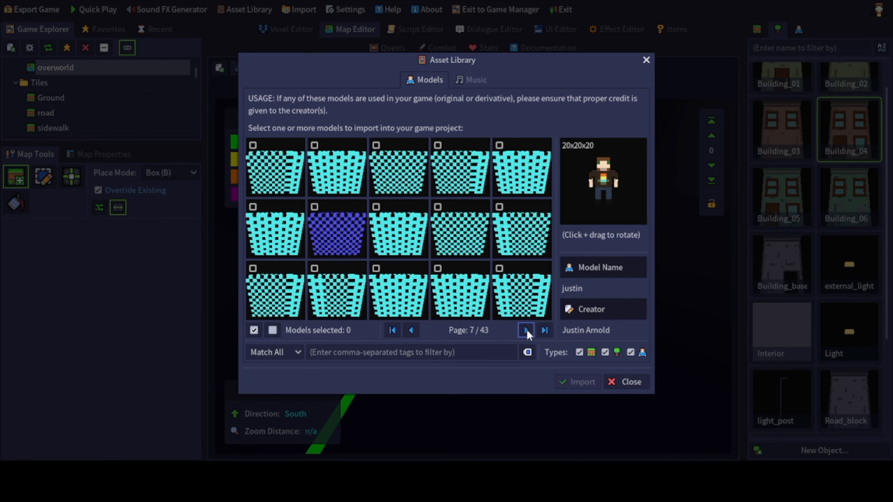
{"action": "left_click", "coordinate": [526, 330]}
{"action": "left_click", "coordinate": [526, 330]}
{"action": "left_click", "coordinate": [519, 284]}
{"action": "left_click", "coordinate": [418, 291]}
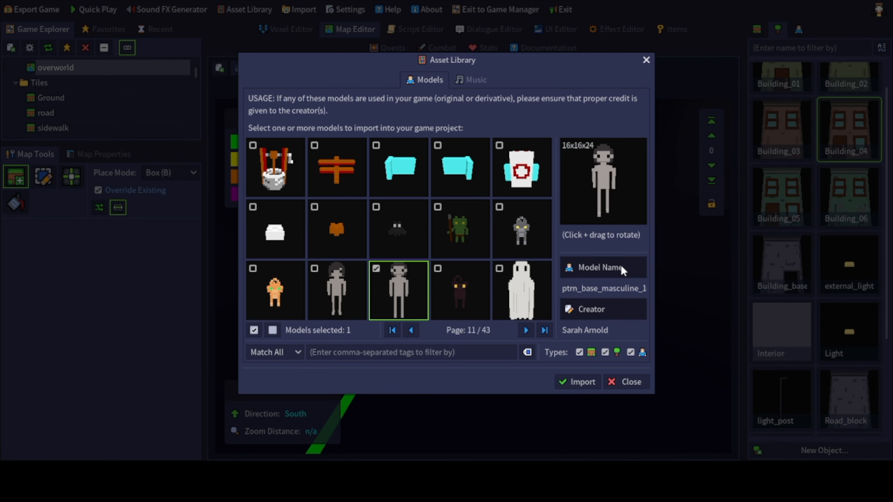
{"action": "left_click", "coordinate": [577, 382]}
{"action": "left_click", "coordinate": [453, 243]}
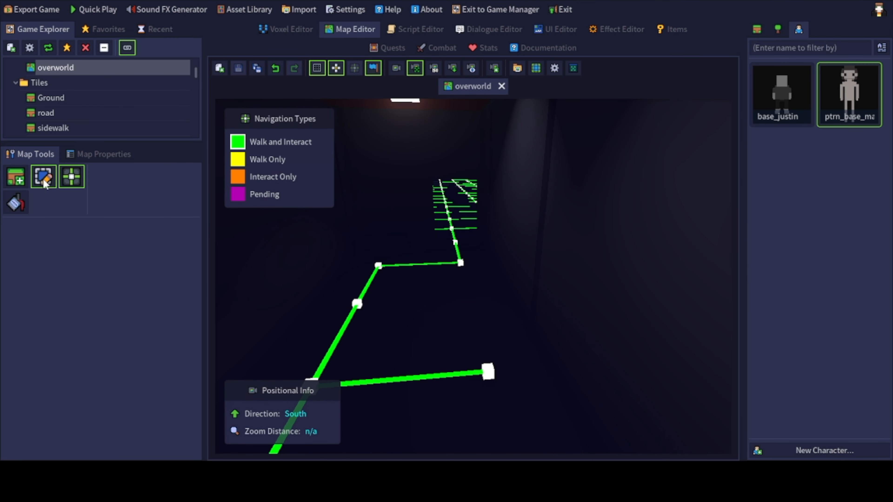
Step: Connect the open ends of the road's navigation nodes on the overworld map with Walk and Interact links
{"action": "left_click", "coordinate": [46, 184]}
{"action": "left_click", "coordinate": [71, 176]}
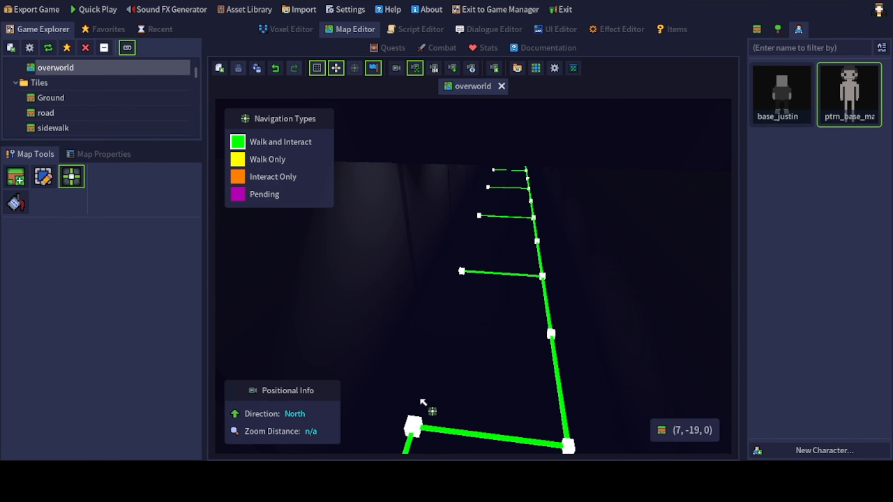
{"action": "left_click_drag", "start_coordinate": [425, 391], "coordinate": [473, 306]}
{"action": "middle_click_drag", "start_coordinate": [496, 196], "coordinate": [437, 291]}
{"action": "left_click_drag", "start_coordinate": [406, 340], "coordinate": [443, 271]}
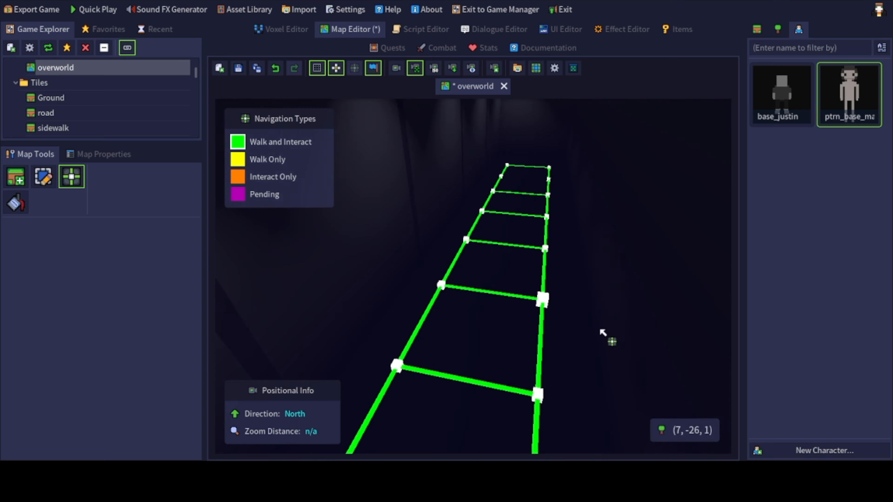
Step: Assign a Quick Script to the Character Enters Tile event of a road tile in the alley
{"action": "left_click", "coordinate": [43, 176]}
{"action": "middle_click_drag", "start_coordinate": [380, 239], "coordinate": [422, 292]}
{"action": "left_click", "coordinate": [422, 292]}
{"action": "left_click", "coordinate": [106, 154]}
{"action": "left_click", "coordinate": [139, 341]}
{"action": "left_click", "coordinate": [125, 373]}
{"action": "left_click", "coordinate": [161, 359]}
{"action": "left_click_drag", "start_coordinate": [257, 193], "coordinate": [547, 110]}
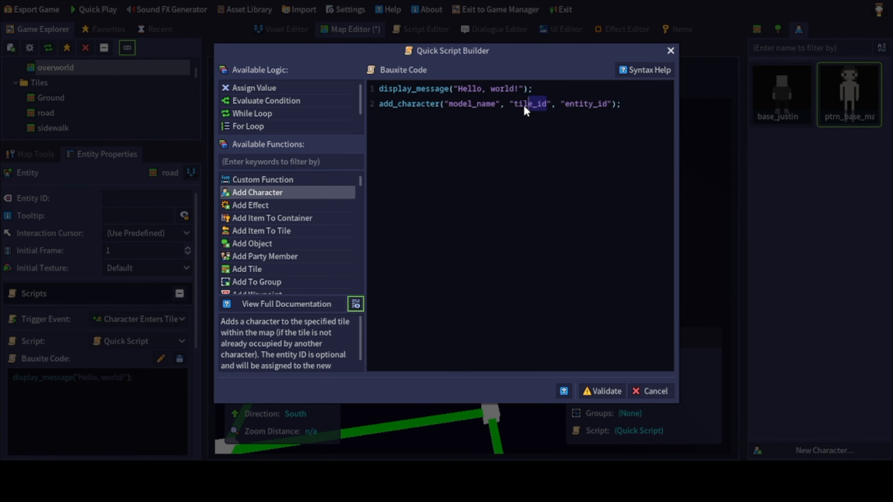
{"action": "left_click", "coordinate": [651, 391]}
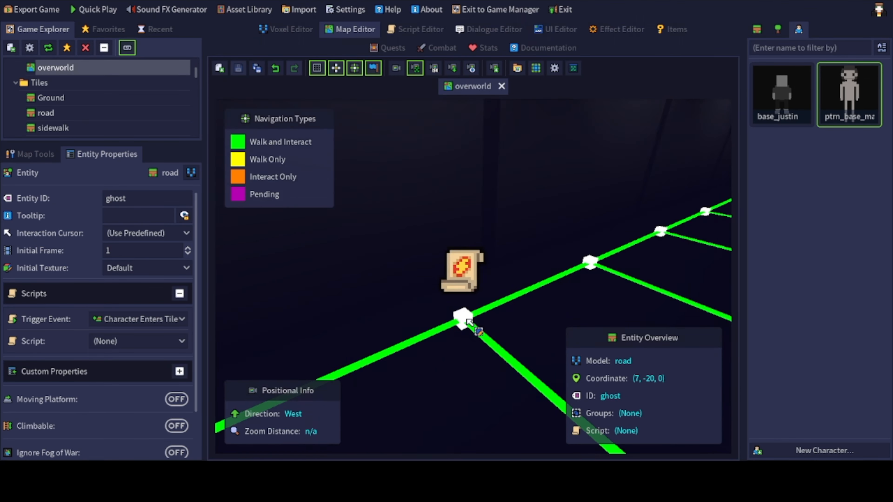
Step: Set the Add Character call's model name to ptrn_base_man and rename the ptrn_base_masculine_16x16 character resource as ghost_01
{"action": "double_click", "coordinate": [468, 104]}
{"action": "type", "text": "ptrn_base_man"}
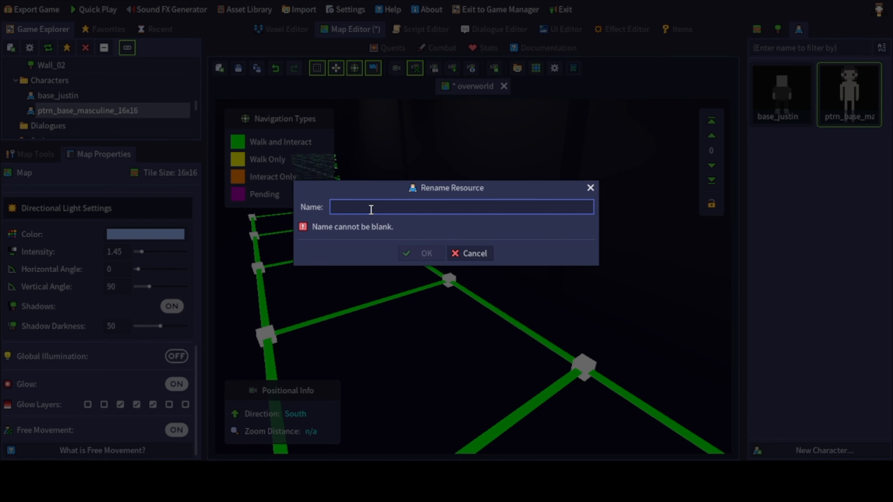
{"action": "left_click", "coordinate": [424, 253]}
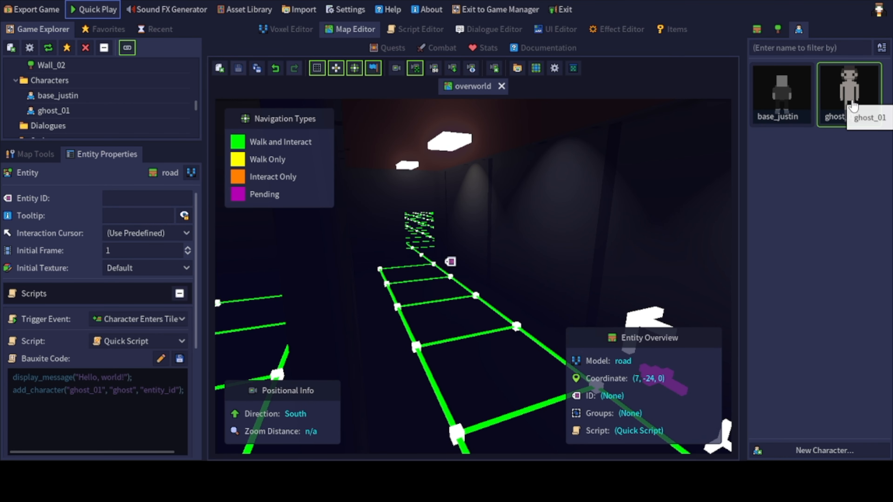
Step: Remove the "Hello, world!" message line from the road tile's quick script and save the overworld map
{"action": "left_click", "coordinate": [160, 359]}
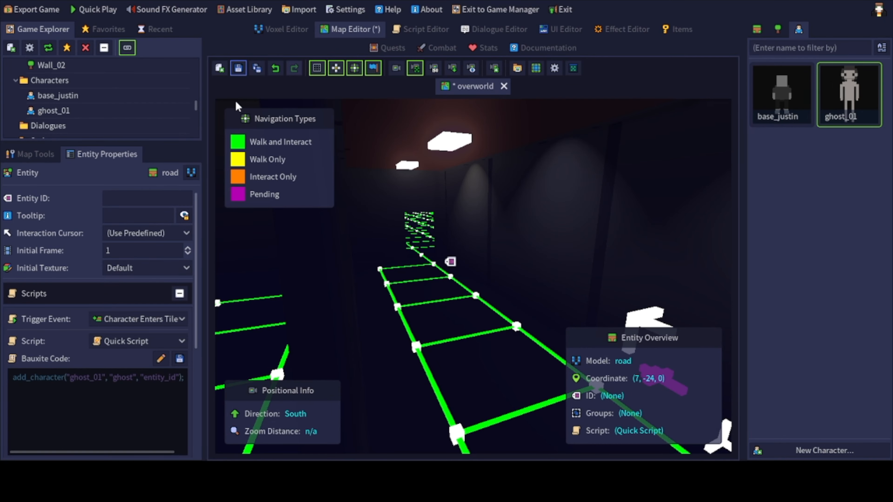
{"action": "key", "text": "ctrl+s"}
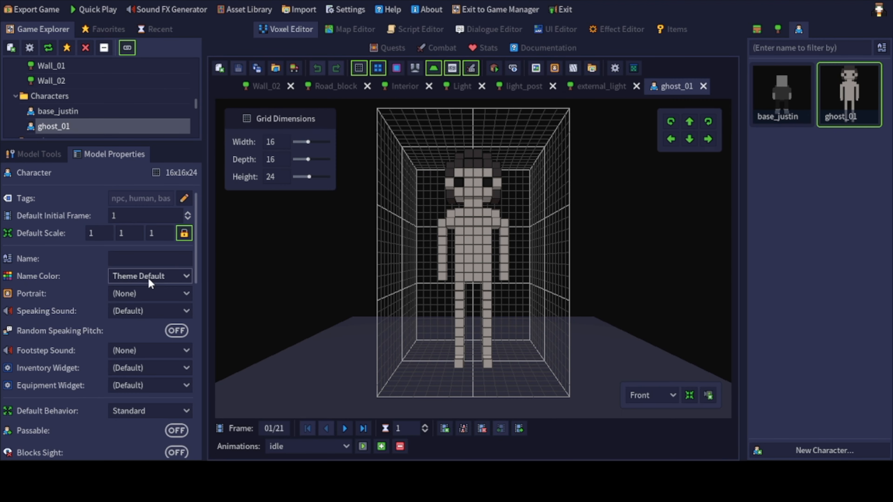
Step: Look through the ghost_01 character's movement and combat properties
{"action": "scroll", "coordinate": [74, 366], "scroll_direction": "down", "scroll_amount": 13}
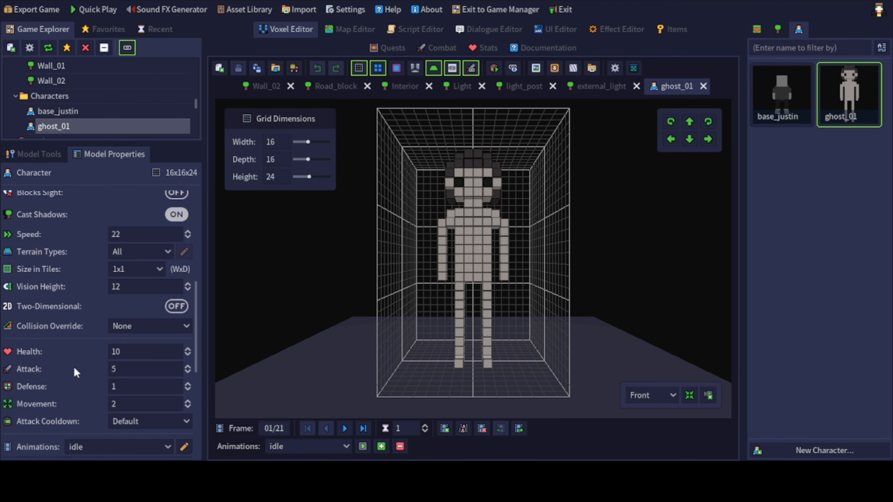
{"action": "scroll", "coordinate": [71, 370], "scroll_direction": "up", "scroll_amount": 1}
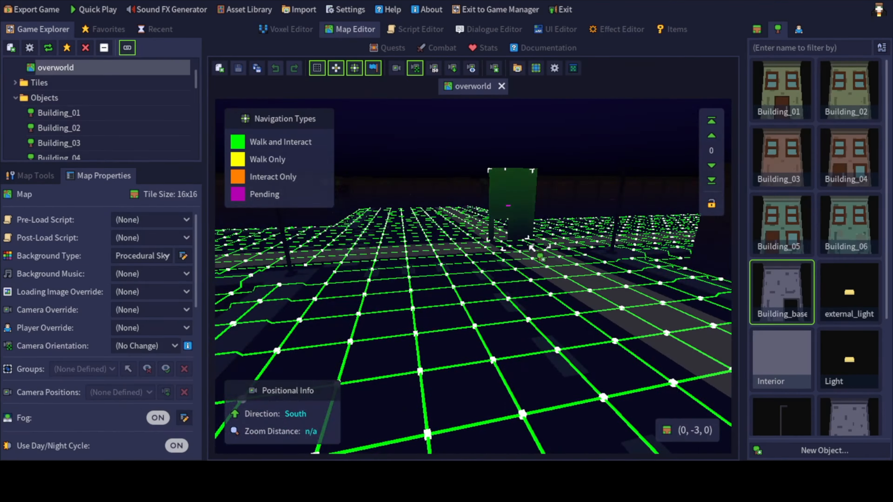
Step: Go through the remaining properties of the overworld map and select the Building_Top object
{"action": "scroll", "coordinate": [179, 323], "scroll_direction": "down", "scroll_amount": 8}
{"action": "left_click", "coordinate": [184, 295]}
{"action": "left_click", "coordinate": [510, 121]}
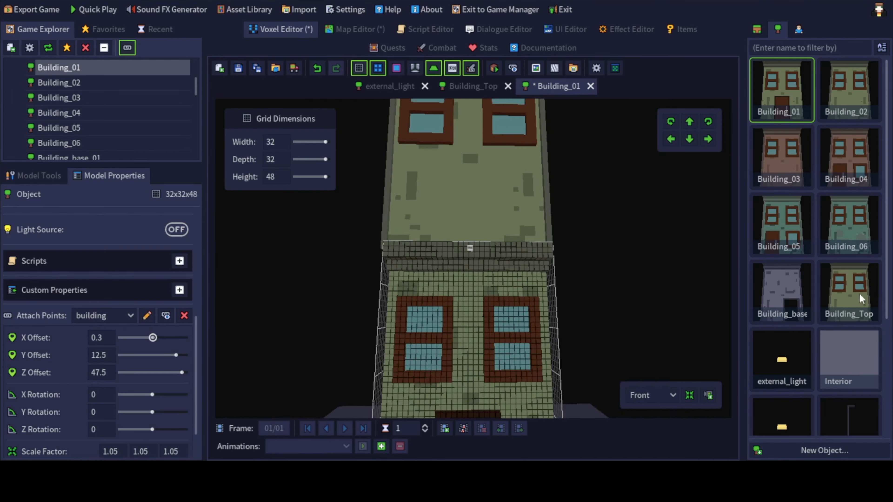
{"action": "left_click", "coordinate": [849, 292]}
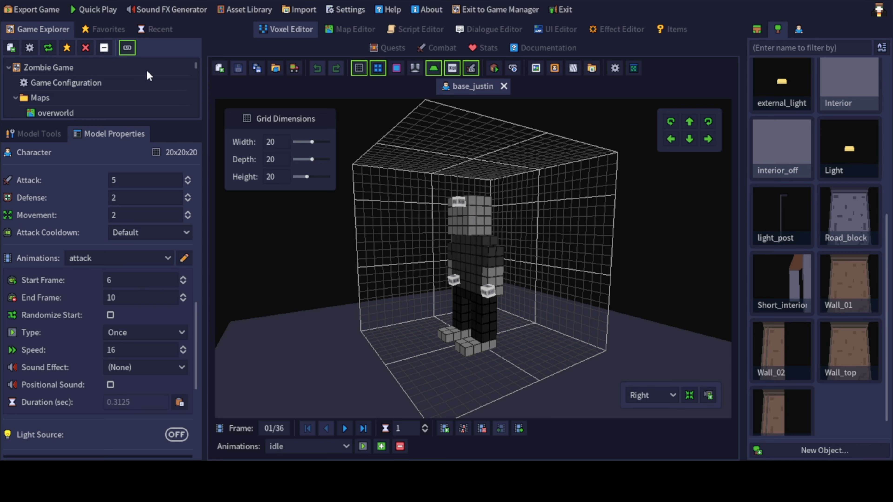
Step: Set the gameplay camera type to First-Person in the game configuration
{"action": "double_click", "coordinate": [123, 81]}
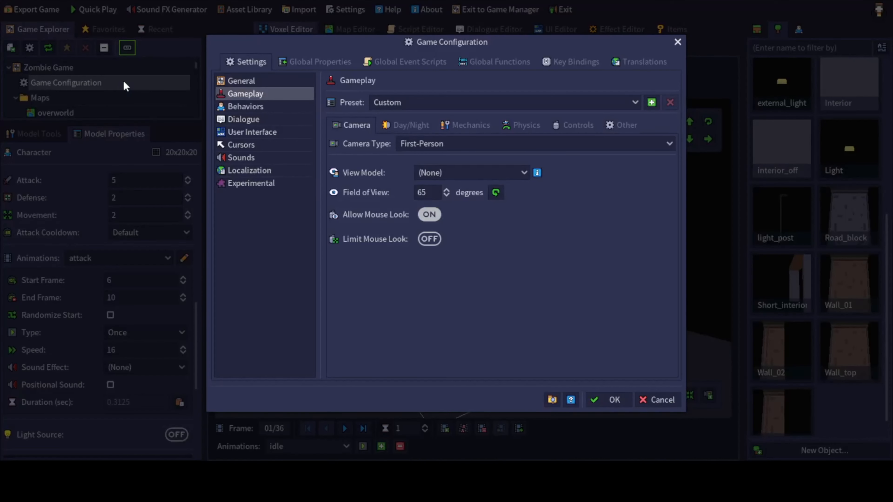
{"action": "left_click", "coordinate": [423, 145]}
{"action": "left_click", "coordinate": [418, 187]}
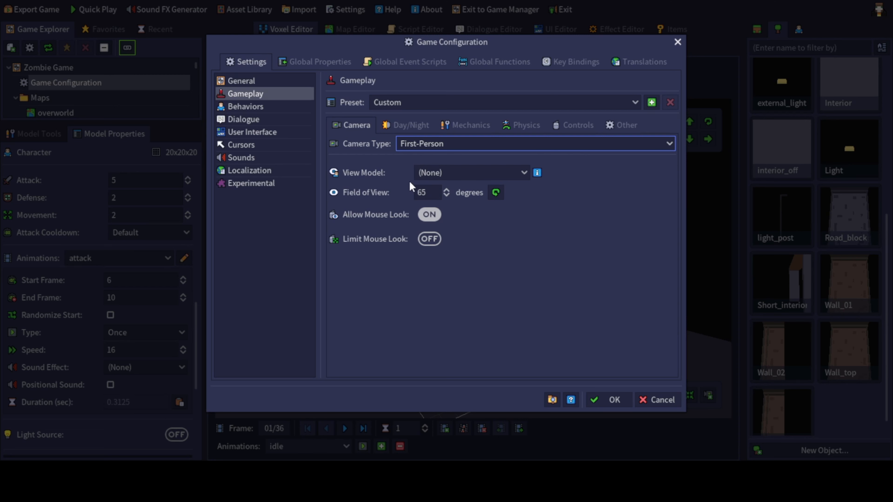
Step: Enable jumping in the gameplay physics settings with a vertical velocity of 70 voxels/sec
{"action": "left_click", "coordinate": [524, 125]}
{"action": "left_click", "coordinate": [398, 146]}
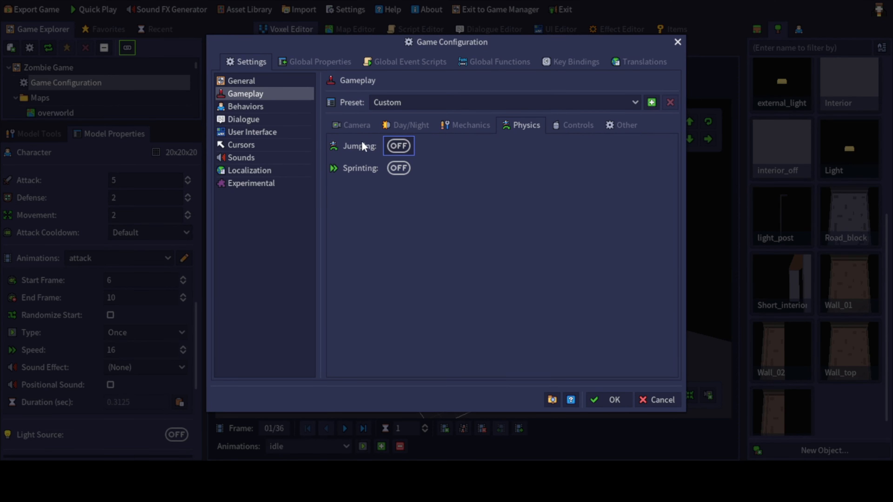
{"action": "left_click", "coordinate": [398, 146]}
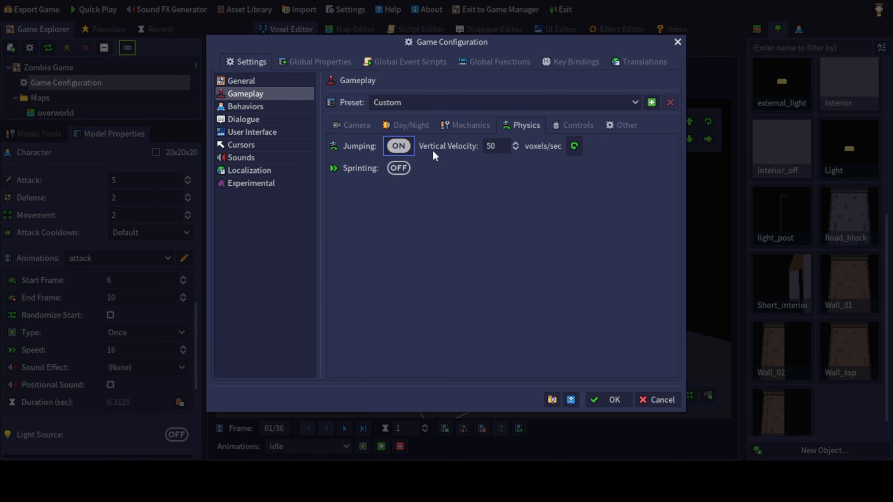
{"action": "double_click", "coordinate": [489, 145]}
{"action": "type", "text": "70"}
{"action": "key", "text": "Return"}
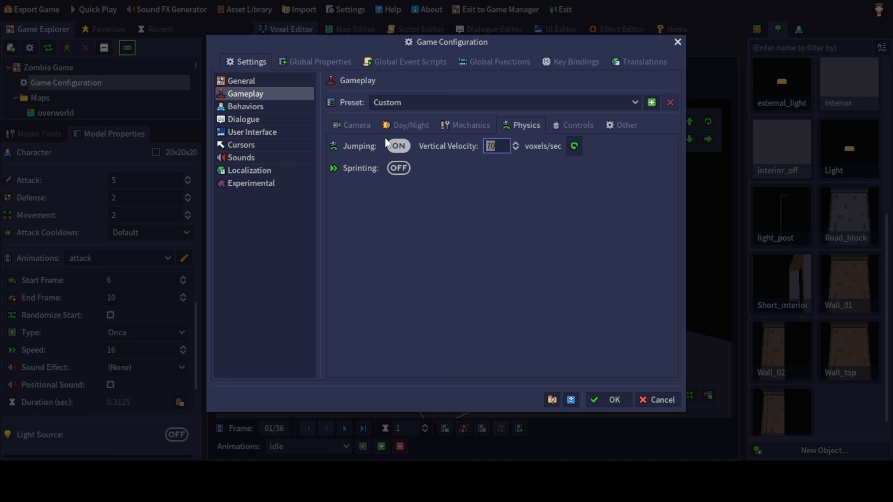
Step: Set the jump's vertical velocity to 55 voxels/sec and apply the game configuration
{"action": "type", "text": "55"}
{"action": "key", "text": "Tab"}
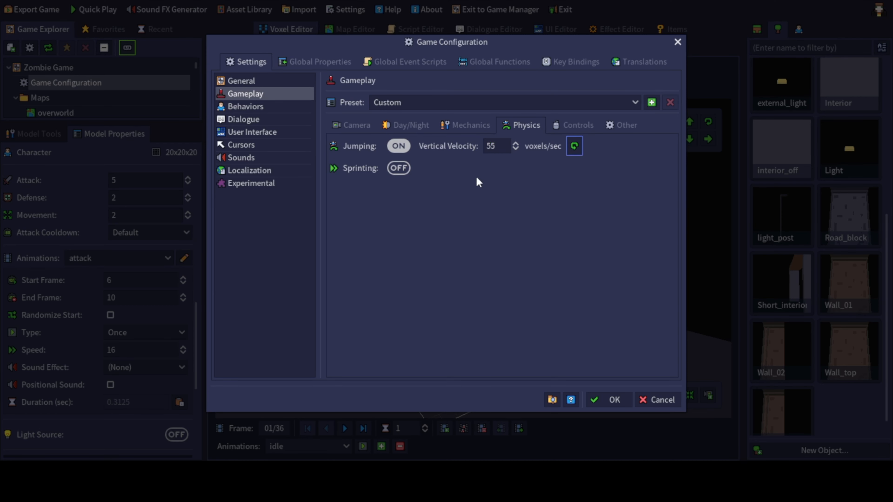
{"action": "left_click", "coordinate": [614, 399]}
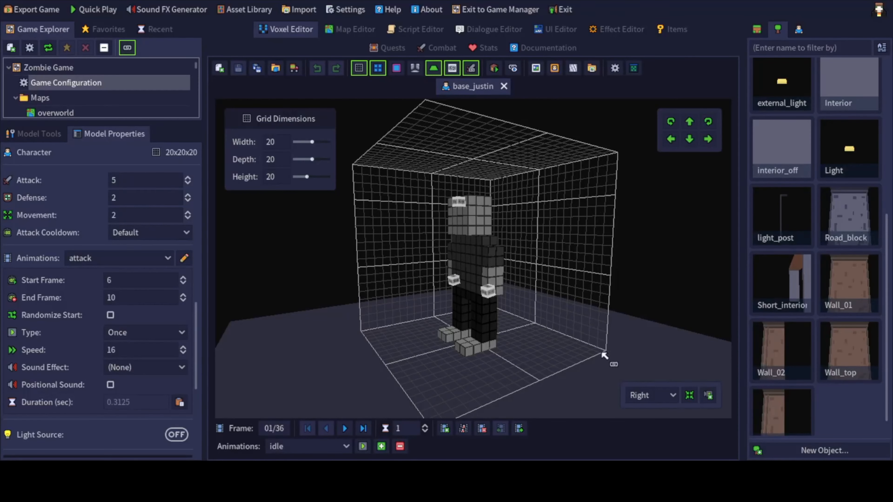
Step: Select the base_justin character and examine its animation properties
{"action": "middle_click_drag", "start_coordinate": [511, 288], "coordinate": [532, 303]}
{"action": "left_click", "coordinate": [799, 31]}
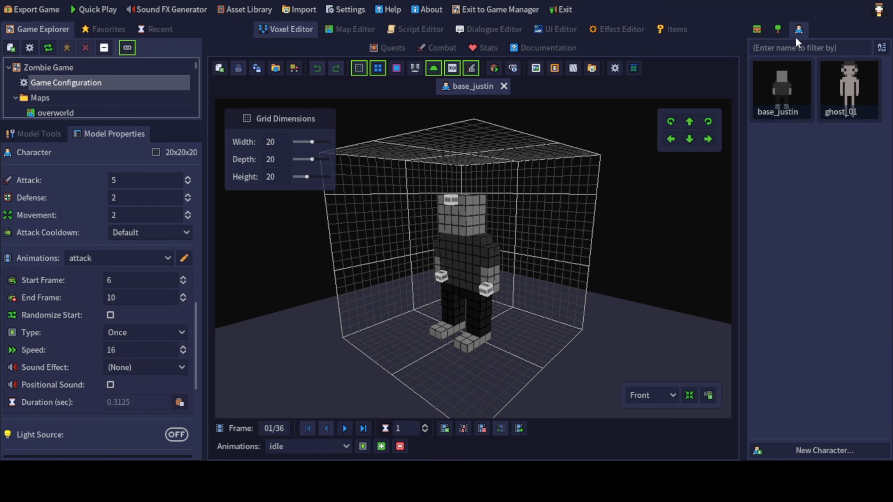
{"action": "left_click", "coordinate": [786, 81]}
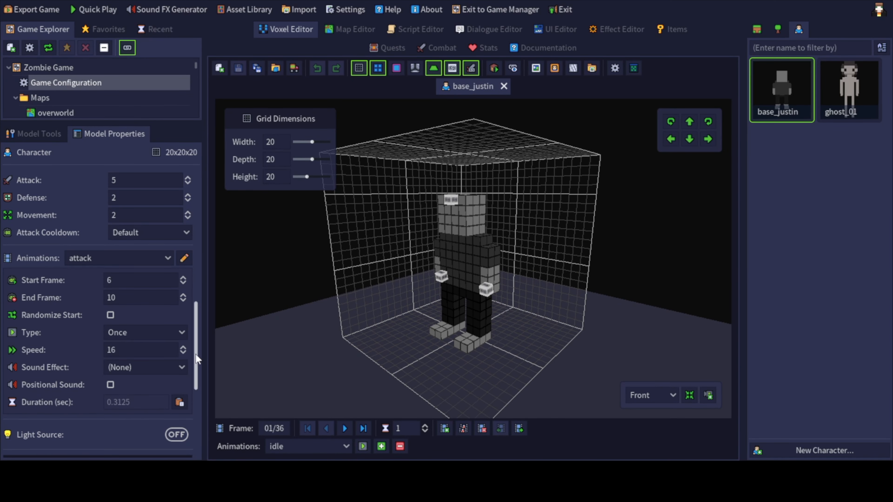
{"action": "scroll", "coordinate": [197, 358], "scroll_direction": "down", "scroll_amount": 3}
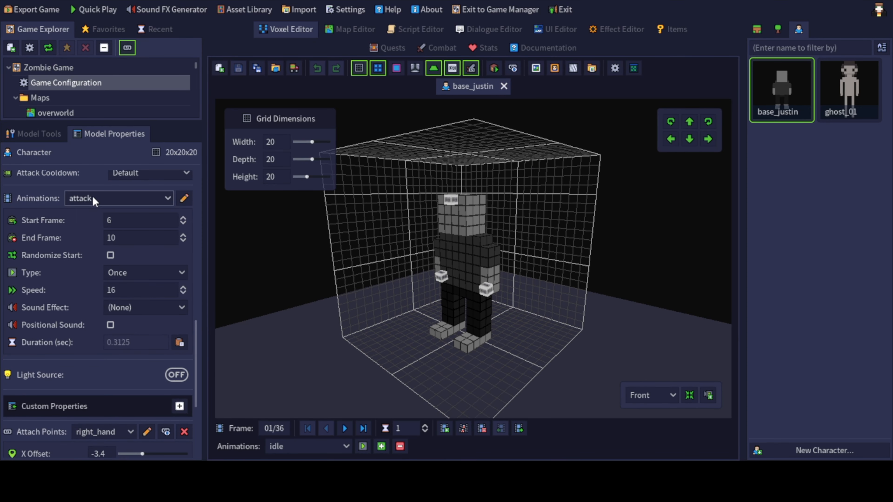